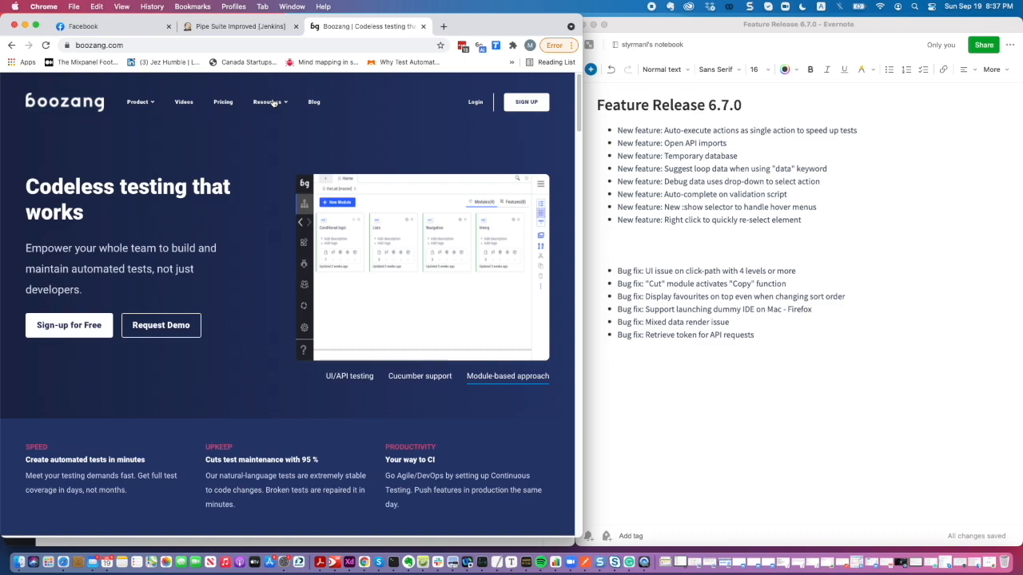
Step: Open the Boozang forum from the website's resources and look over its list of sections
left_click(272, 102)
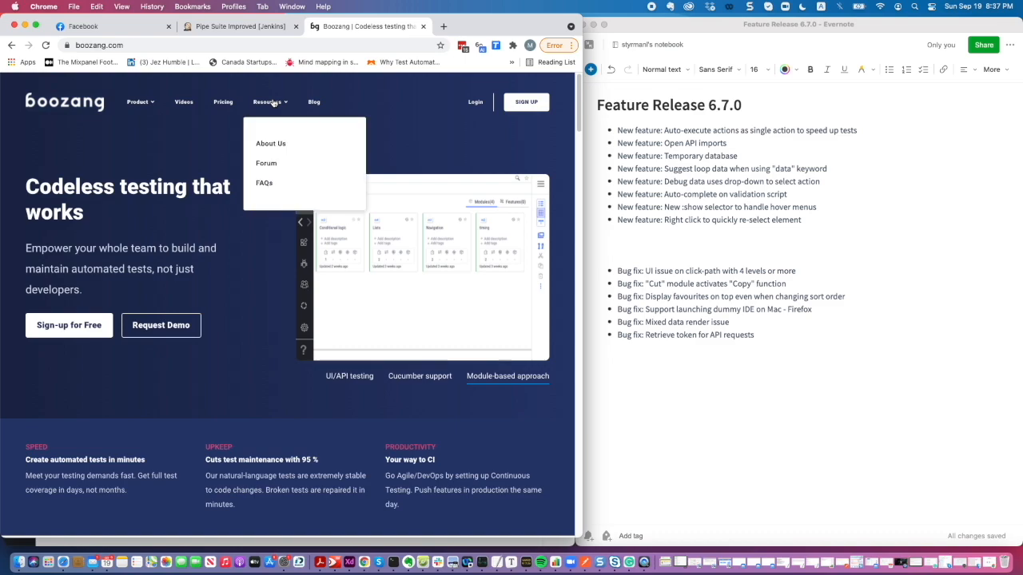
left_click(272, 164)
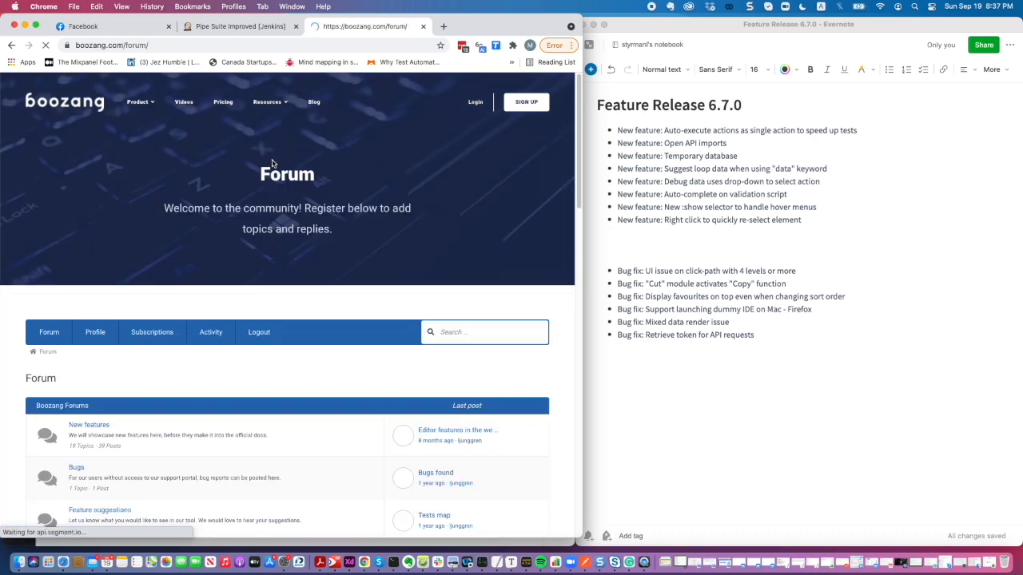
scroll(261, 248, "down", 1)
scroll(261, 246, "down", 5)
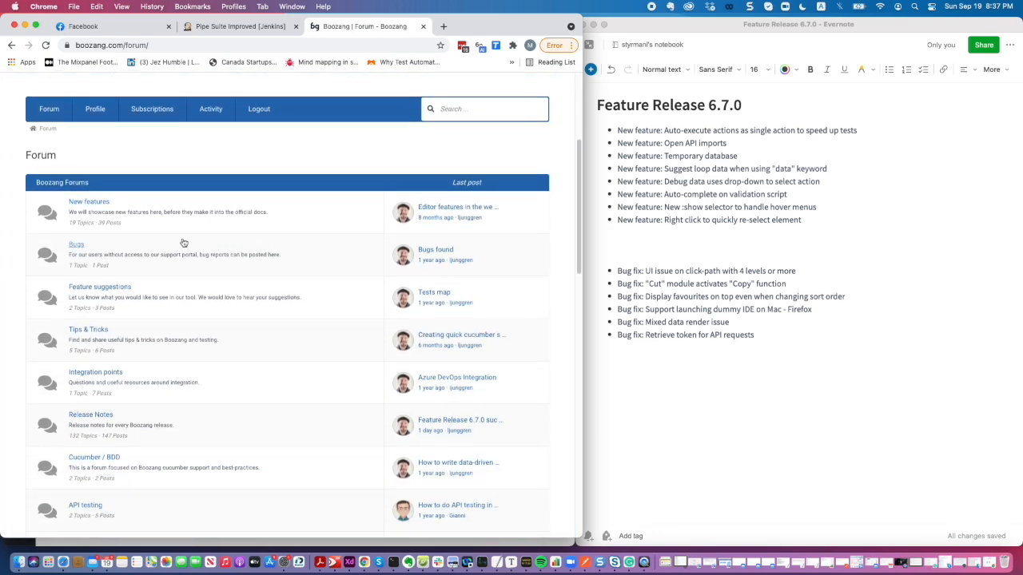
scroll(237, 274, "down", 2)
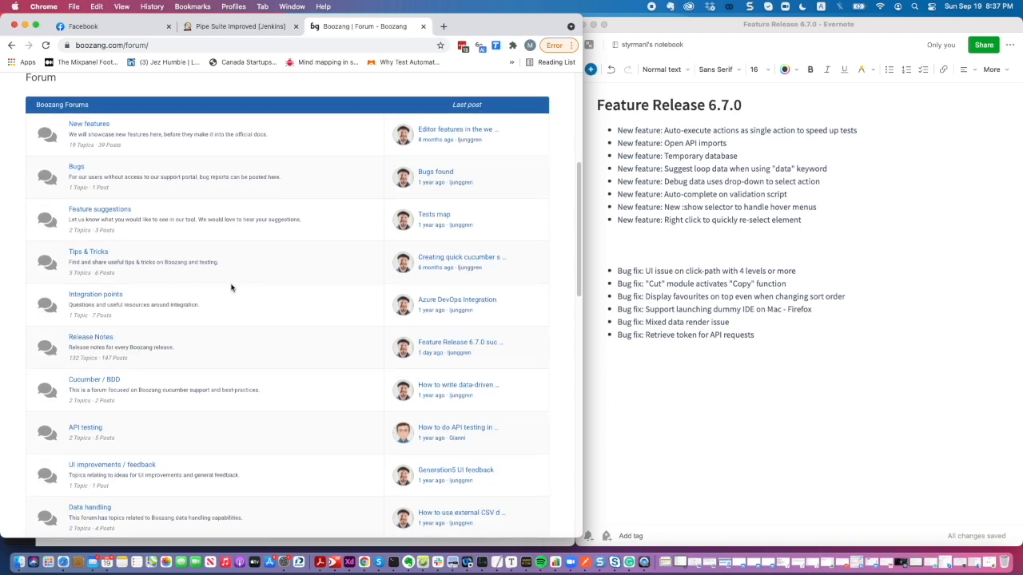
Step: Open the forum's Release Notes section, look through its topics, and minimize the website's browser window
left_click(85, 338)
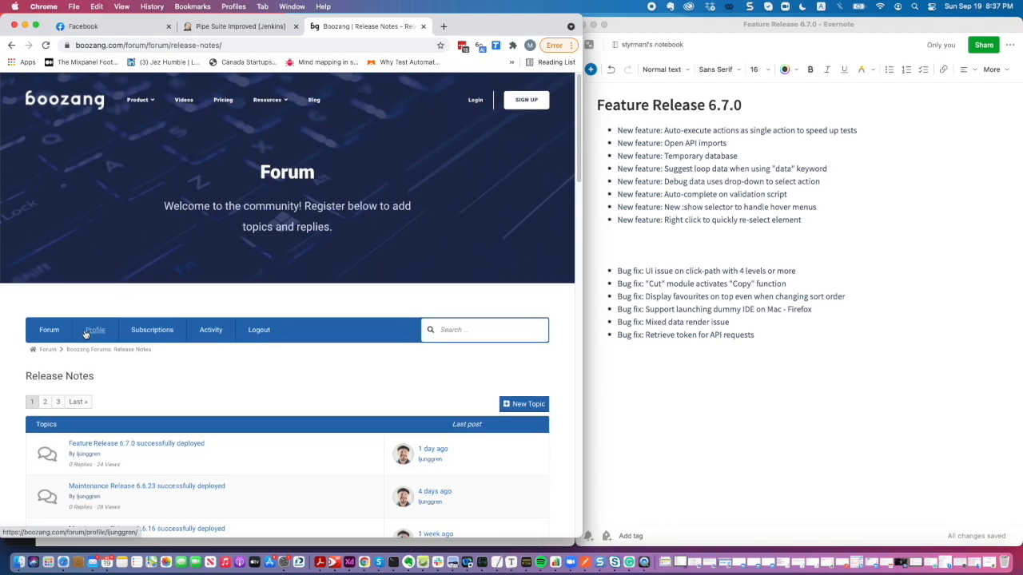
scroll(86, 334, "down", 5)
scroll(89, 334, "down", 2)
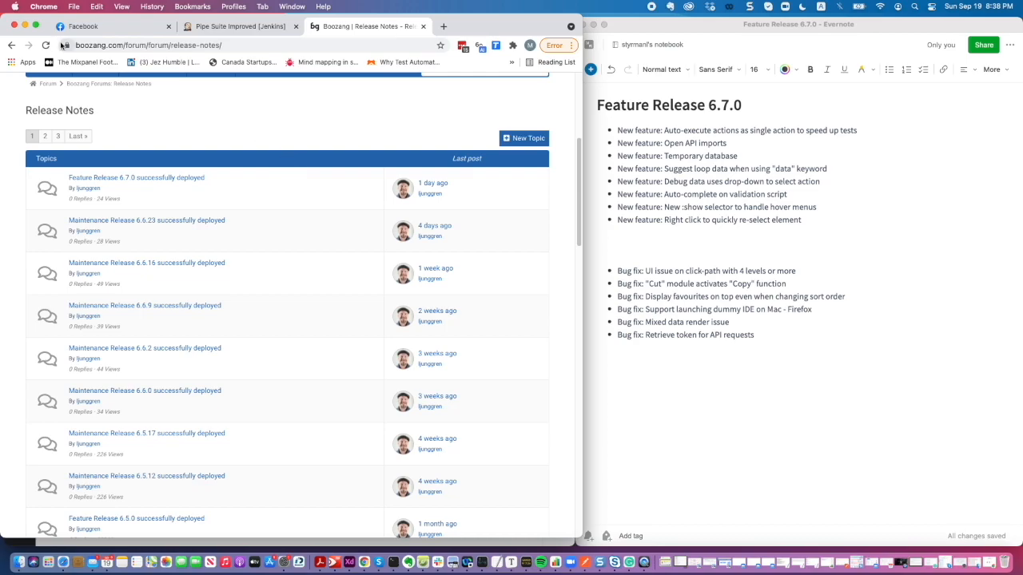
left_click(23, 24)
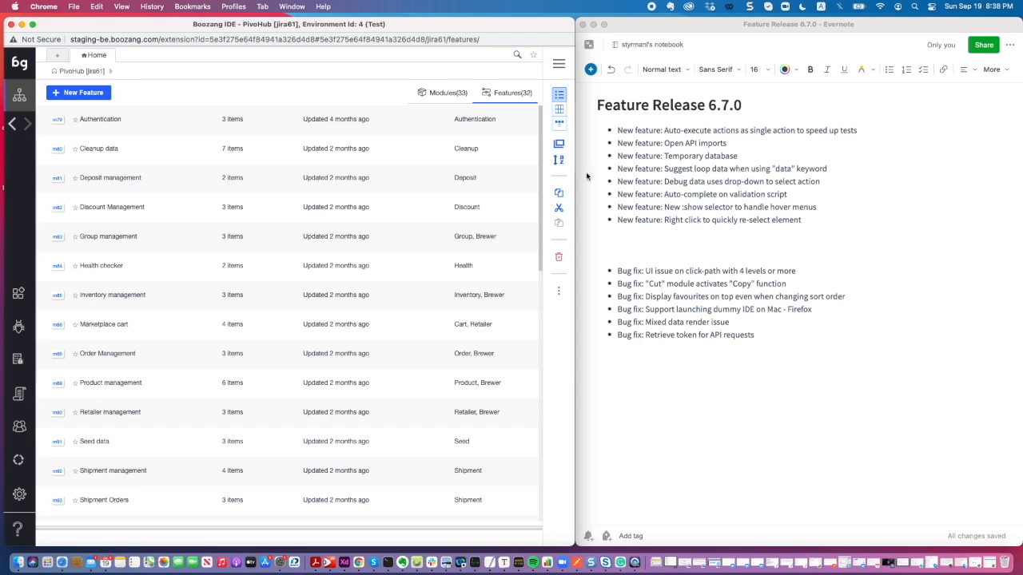
Step: Highlight "API" in the Evernote line on Open API imports and review the Boozang project's advanced operations
left_click(691, 145)
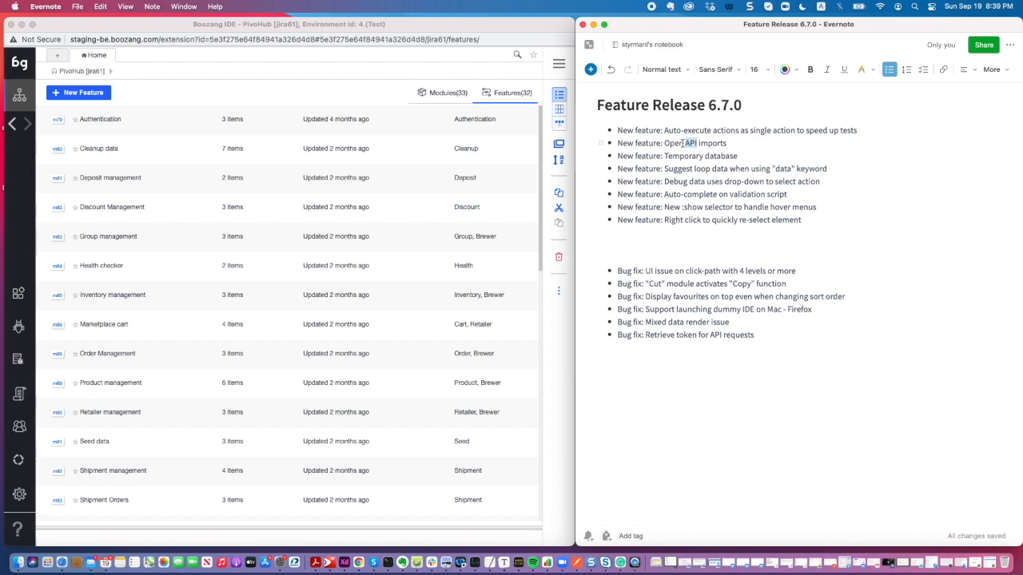
left_click(559, 291)
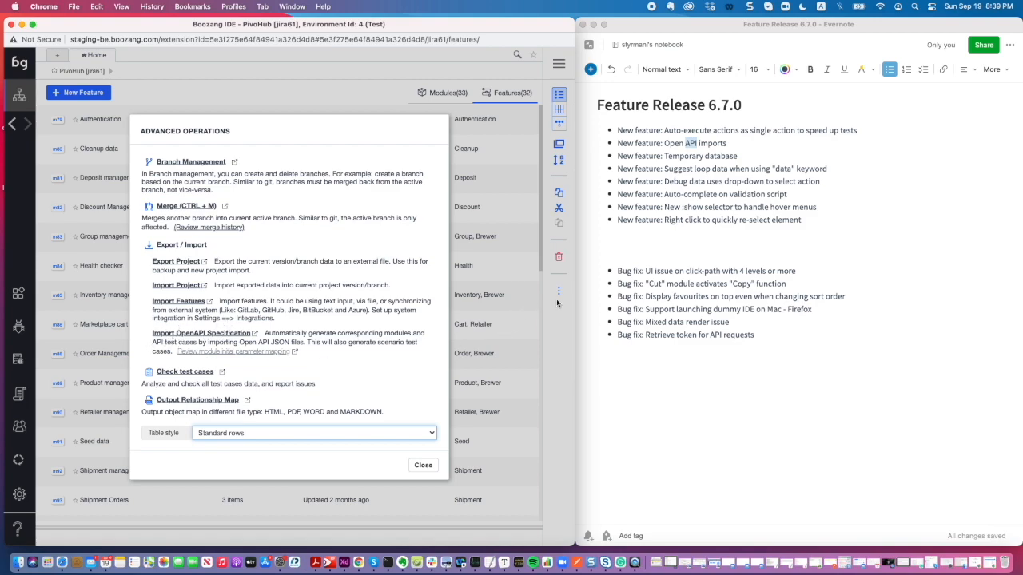
left_click(429, 470)
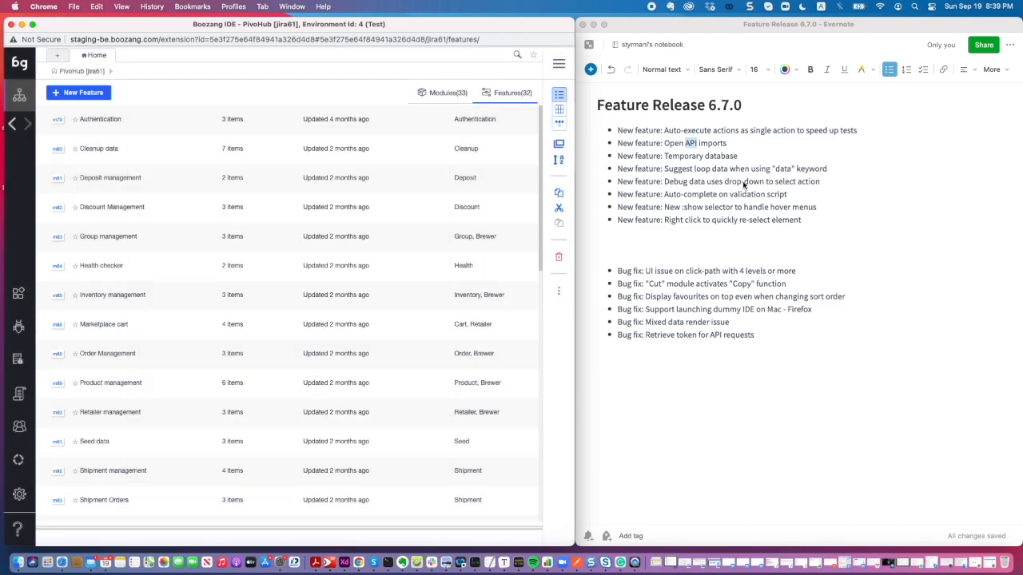
Step: Highlight the Temporary database line in the Evernote note and inspect the Inventory management feature's temporary data window
double_click(694, 158)
triple_click(694, 155)
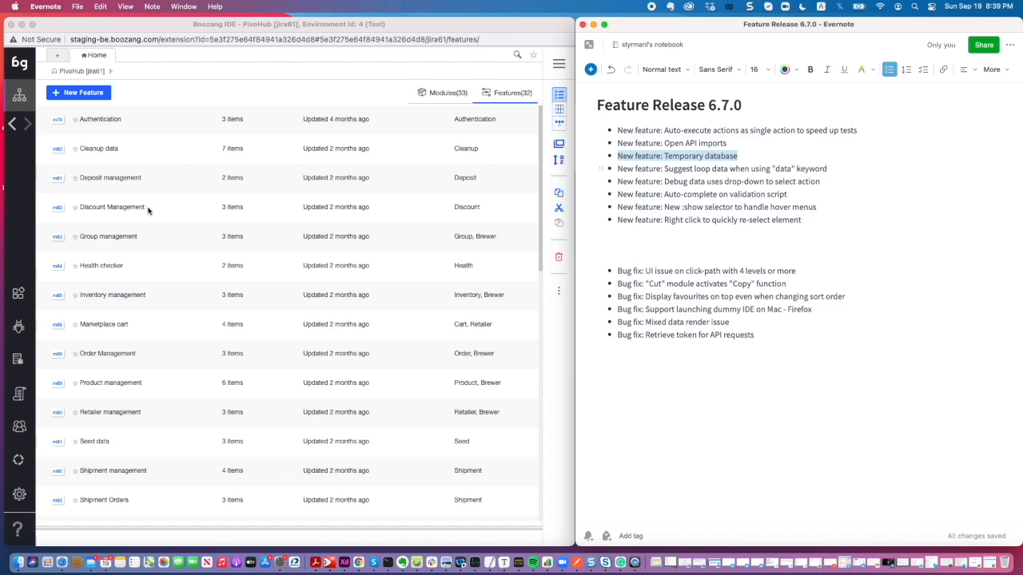
left_click(109, 296)
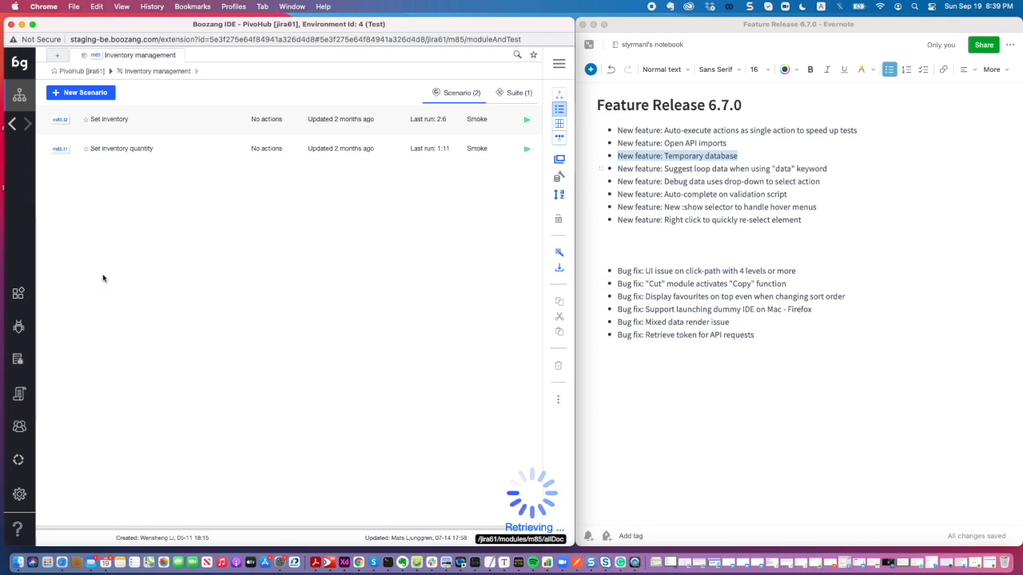
left_click(559, 177)
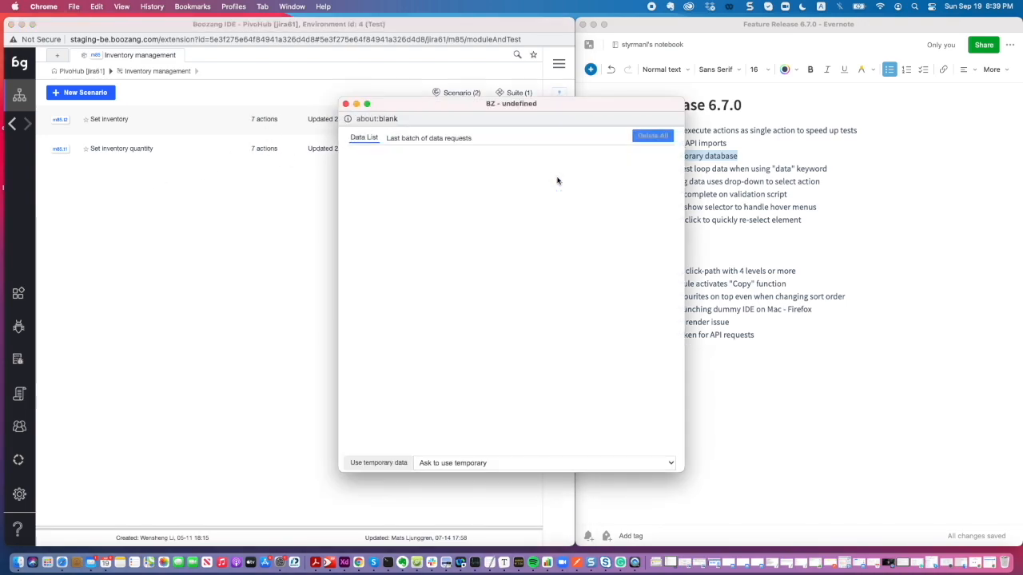
left_click_drag(431, 103, 235, 119)
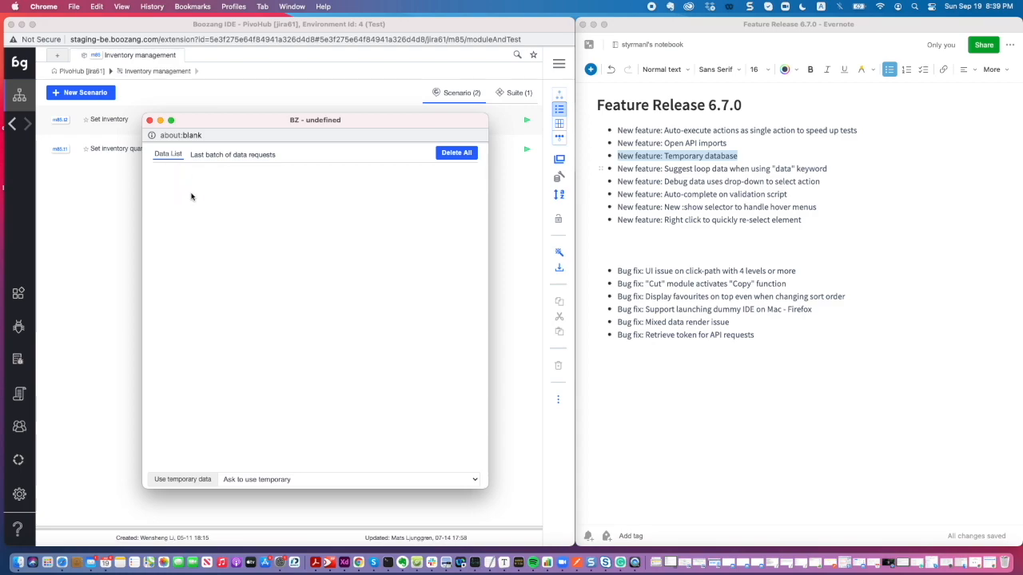
left_click(150, 122)
left_click(74, 71)
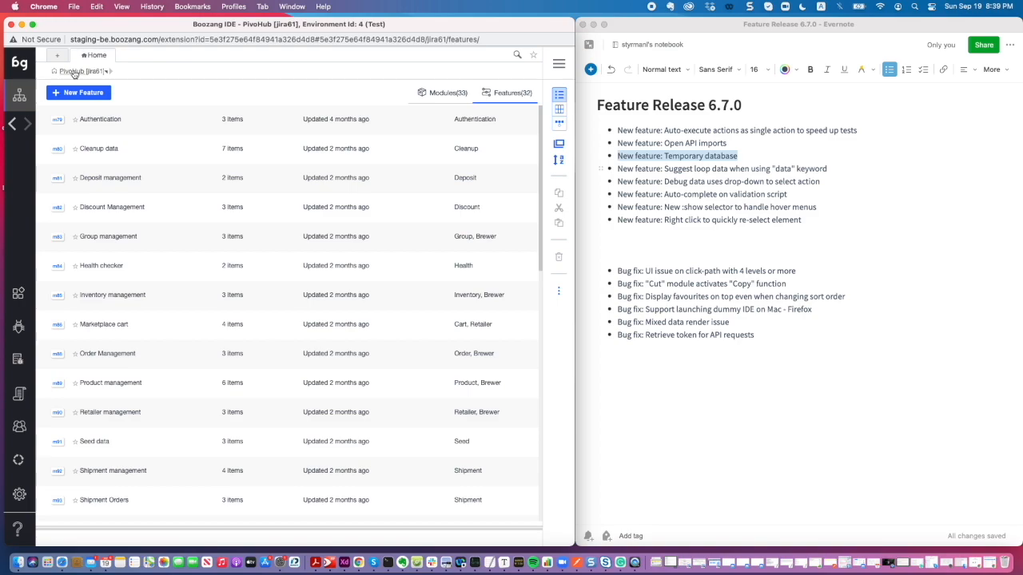
Step: Highlight the auto-execute actions line in the Evernote note and check Boozang's Content Policy settings before returning to the features list
left_click(679, 132)
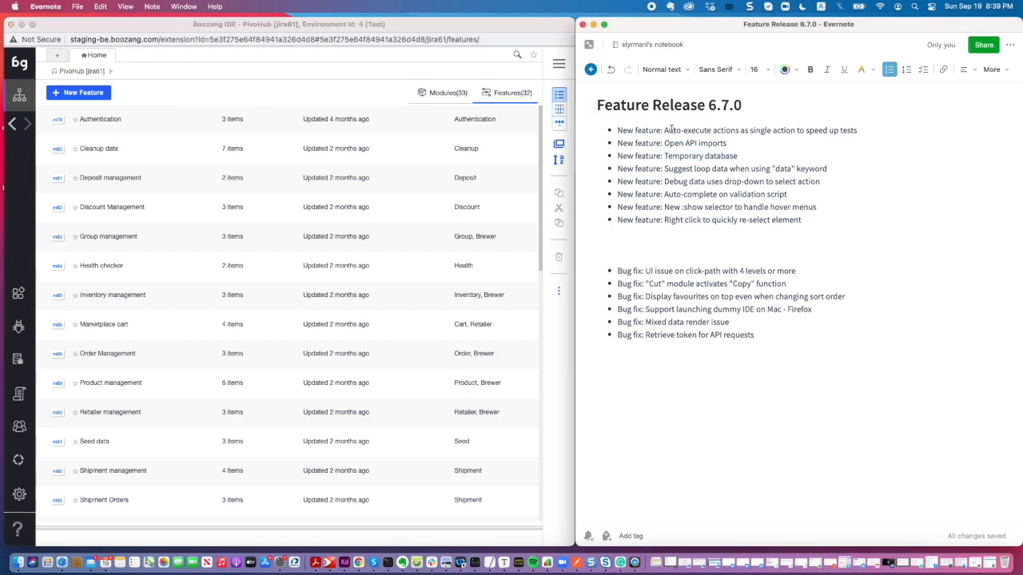
triple_click(671, 129)
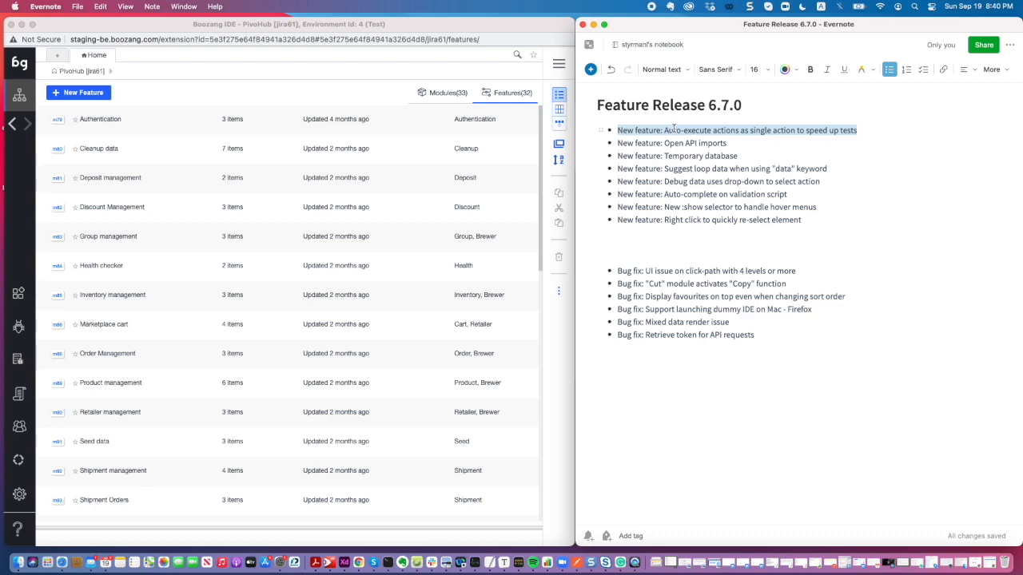
double_click(669, 129)
left_click(666, 130)
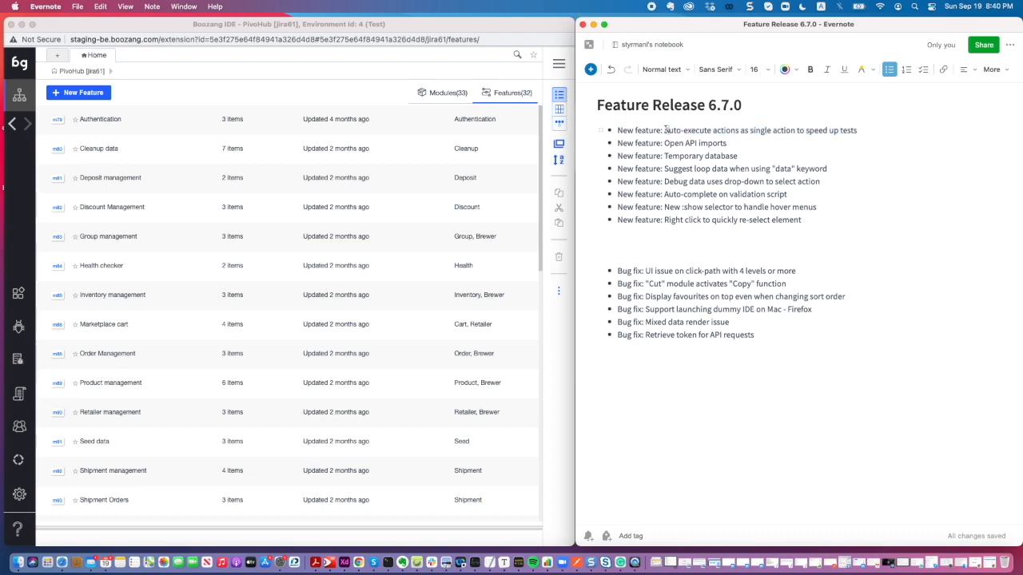
double_click(664, 130)
left_click(20, 495)
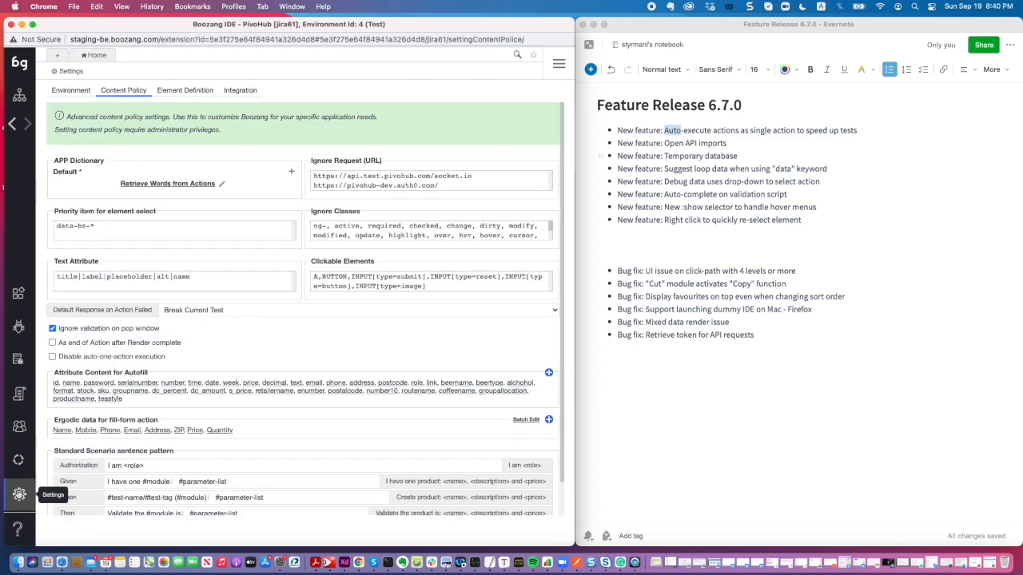
left_click(23, 108)
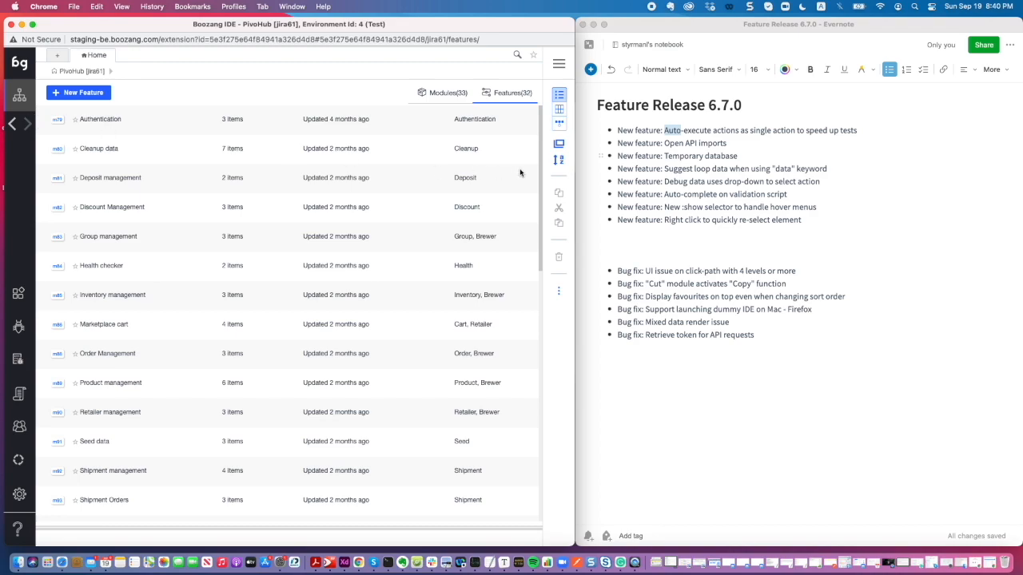
Step: Highlight the Evernote line on suggesting loop data and show the test case data of the Login scenario under Authentication
left_click(668, 168)
triple_click(668, 169)
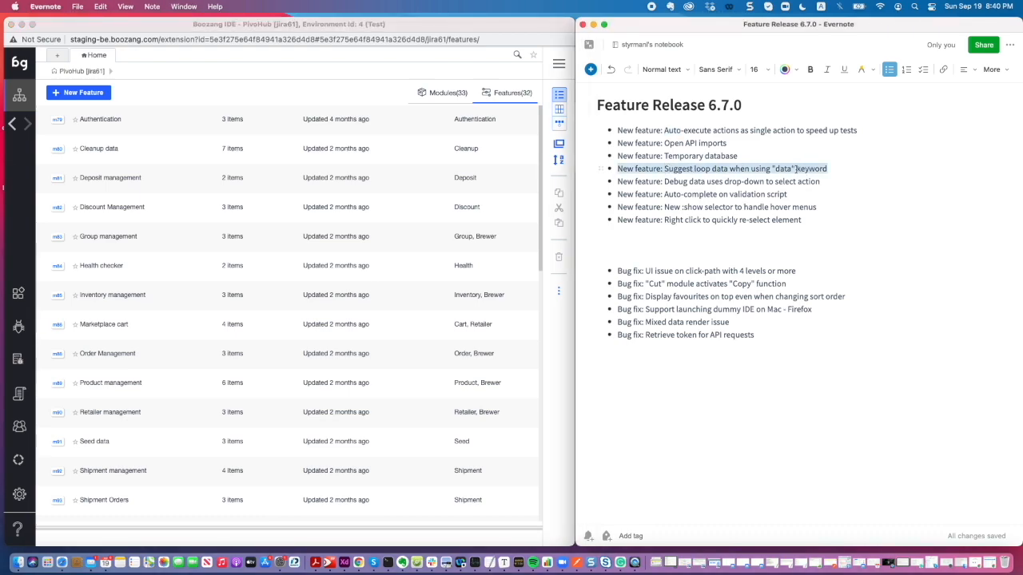
left_click(102, 121)
left_click(102, 124)
left_click(58, 364)
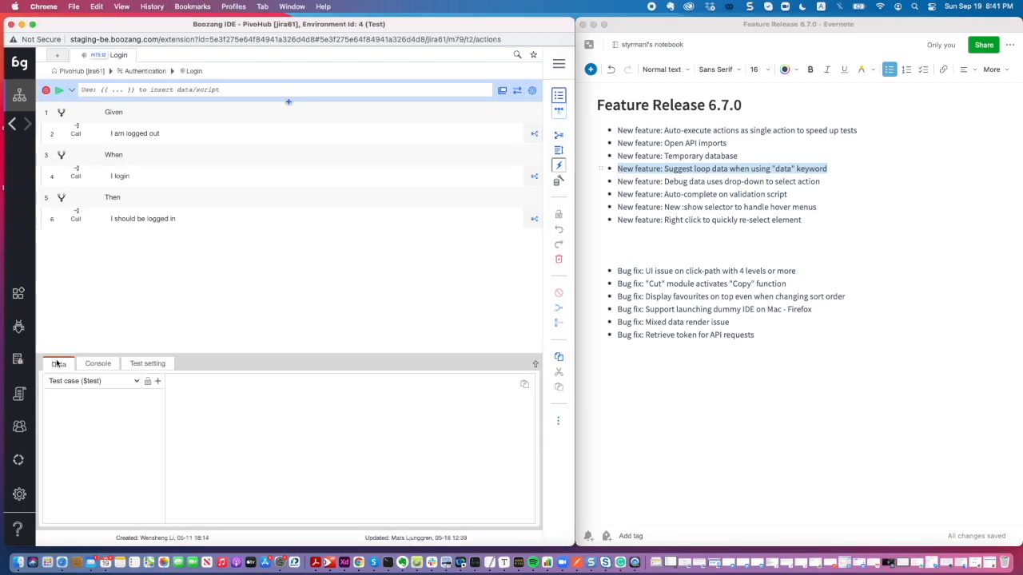
Step: Add a CSV data property named "data" to the Login test case without enabling loop data
left_click(162, 381)
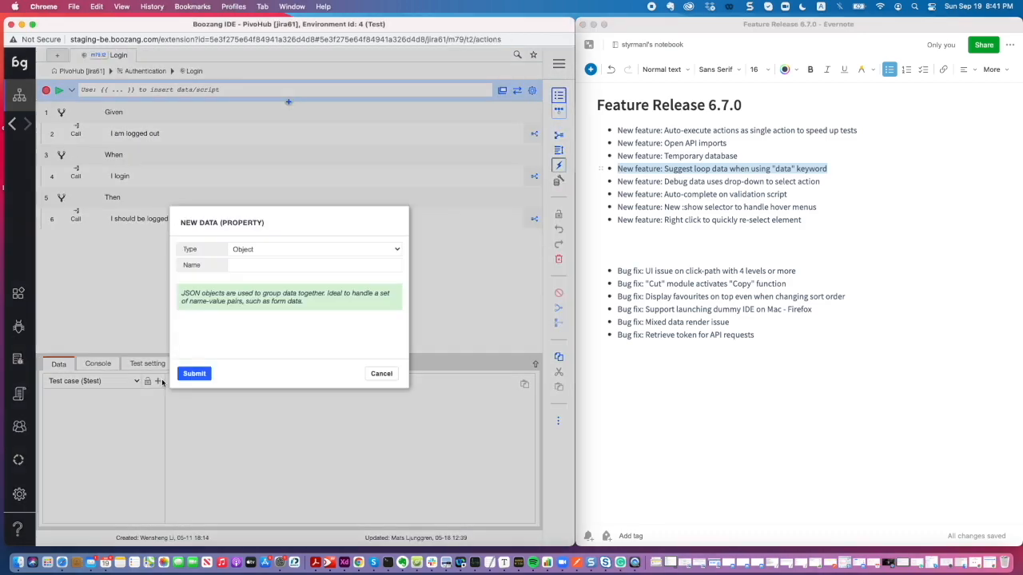
left_click(244, 249)
left_click(249, 263)
left_click(239, 265)
type("data")
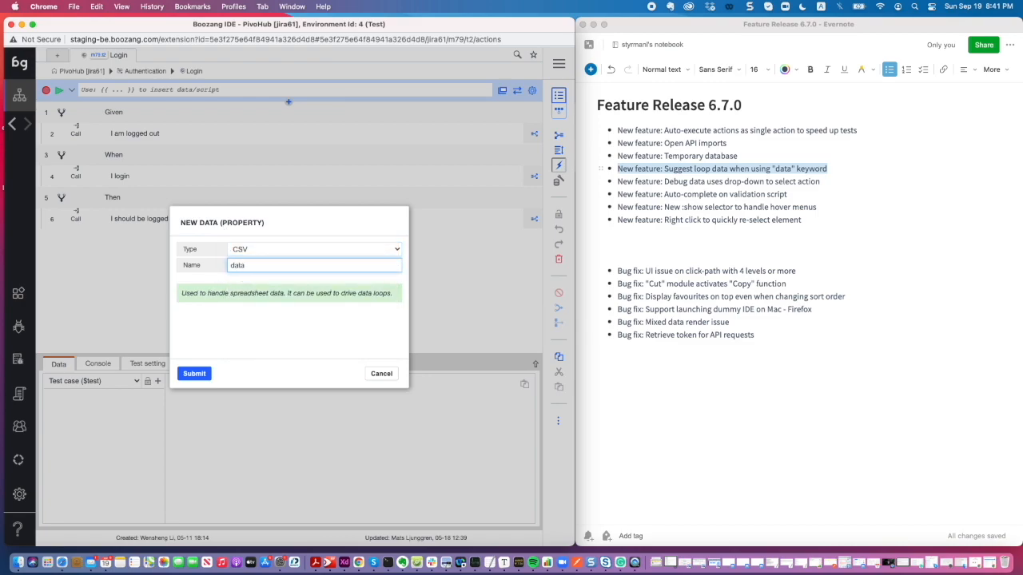
key("Return")
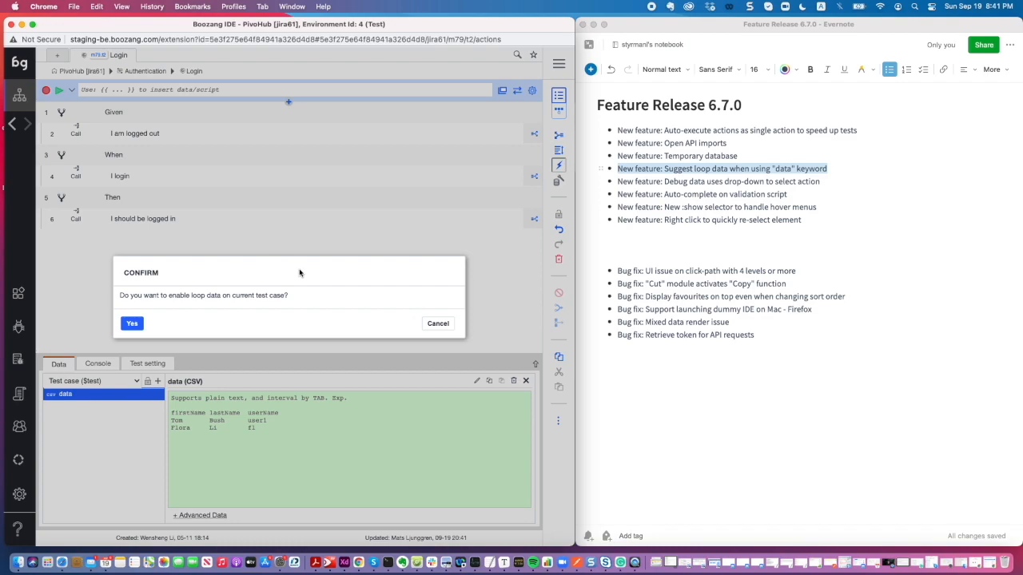
left_click(438, 323)
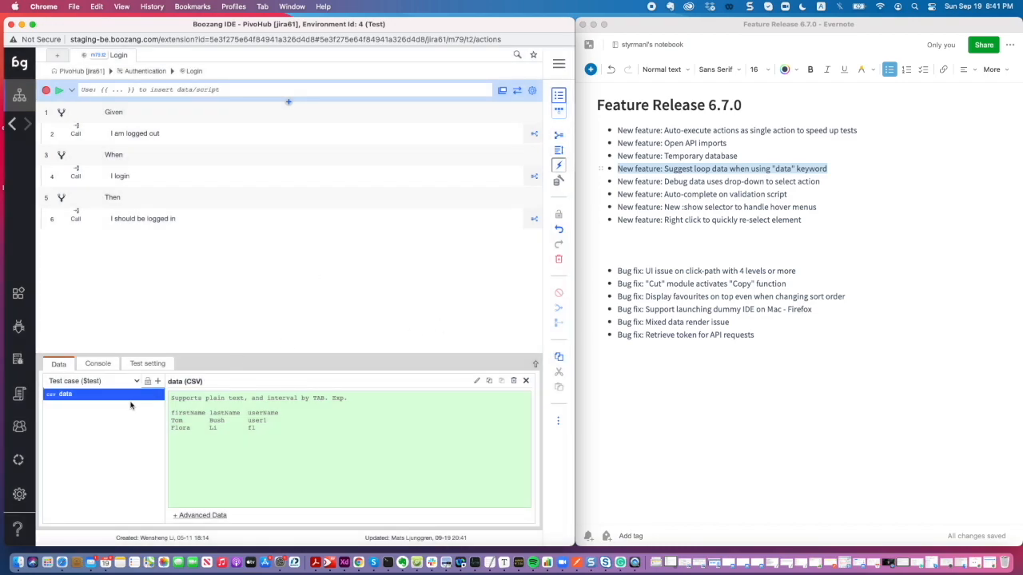
Step: Delete the CSV data property "data" from the Login test case
left_click(513, 381)
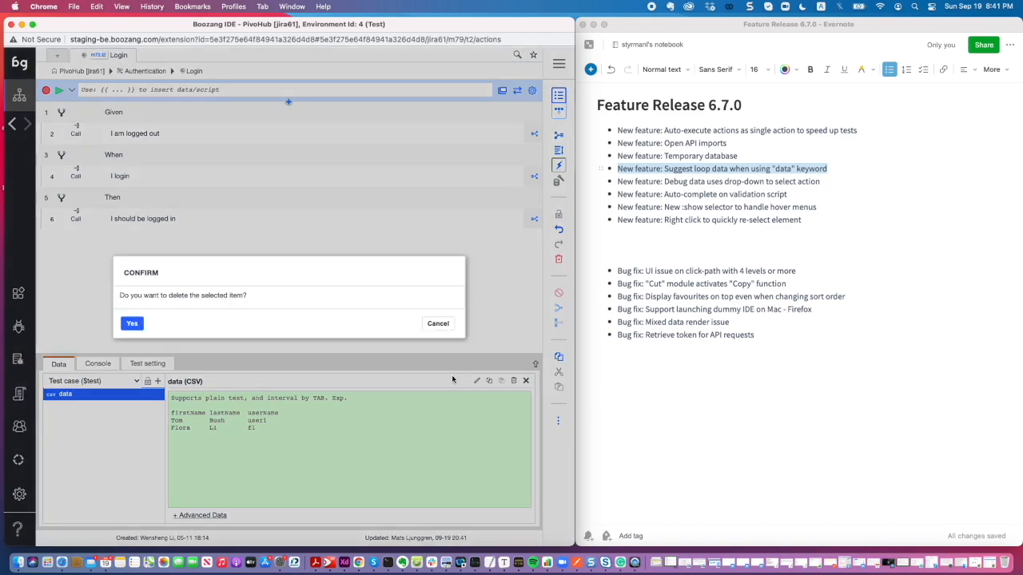
left_click(131, 324)
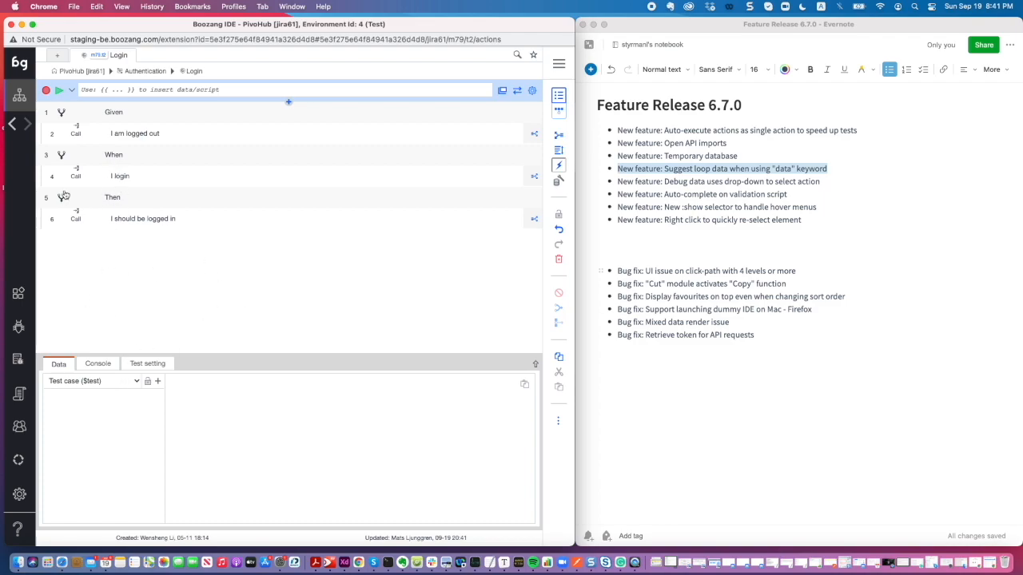
Step: View the Login scenario's console and open the "Logout if needed" test called by "I am logged out"
left_click(98, 364)
left_click_drag(289, 401, 40, 400)
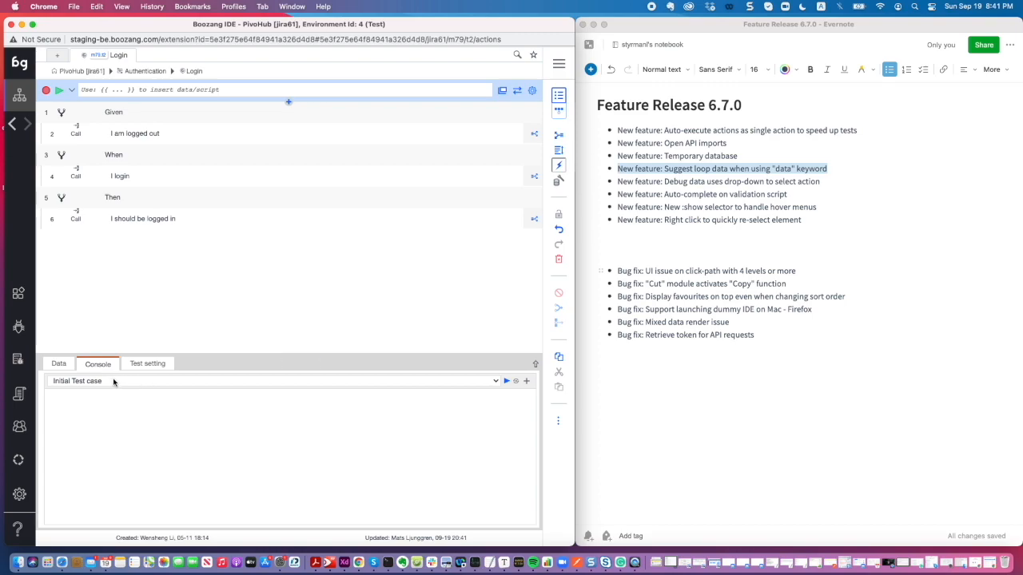
left_click(139, 136)
double_click(139, 136)
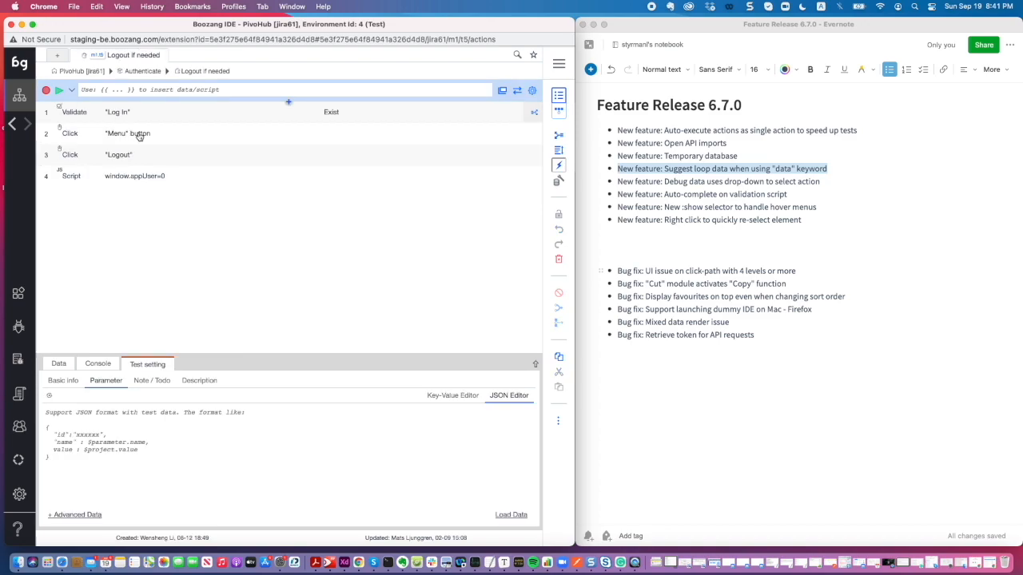
Step: Select the "Menu" button click action and check which actions the console offers for viewing data snapshots
left_click(179, 138)
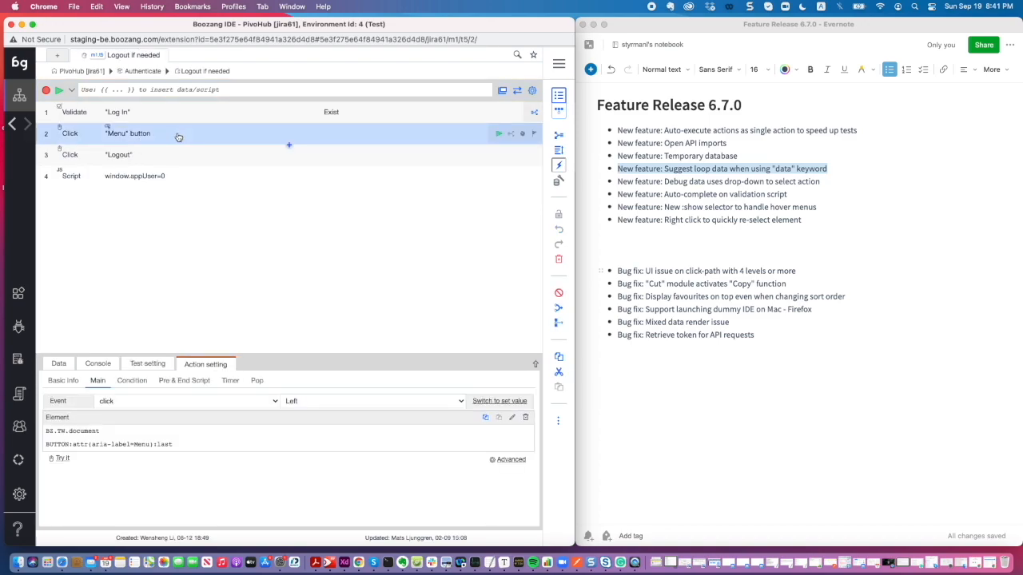
left_click(104, 366)
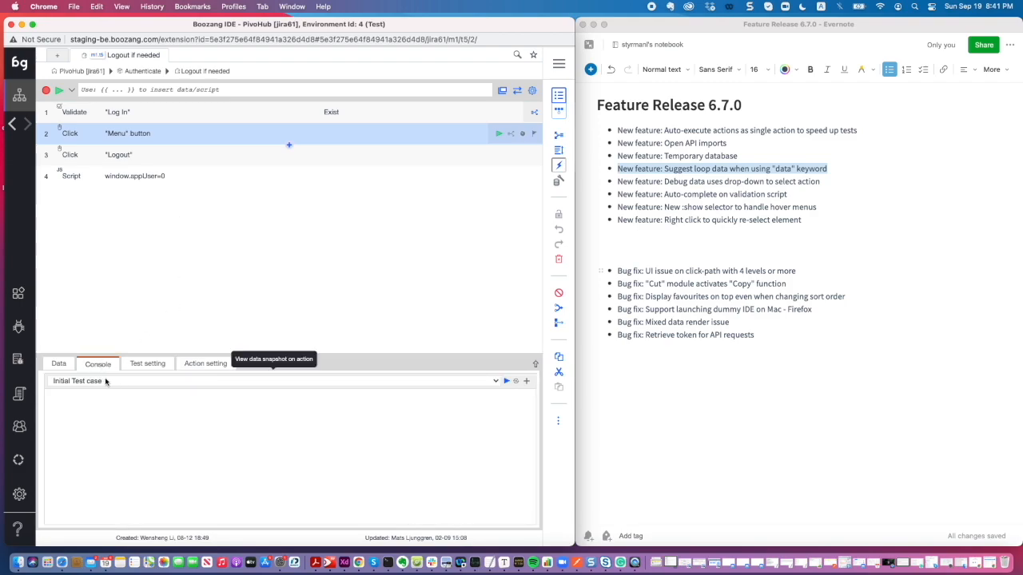
left_click(496, 382)
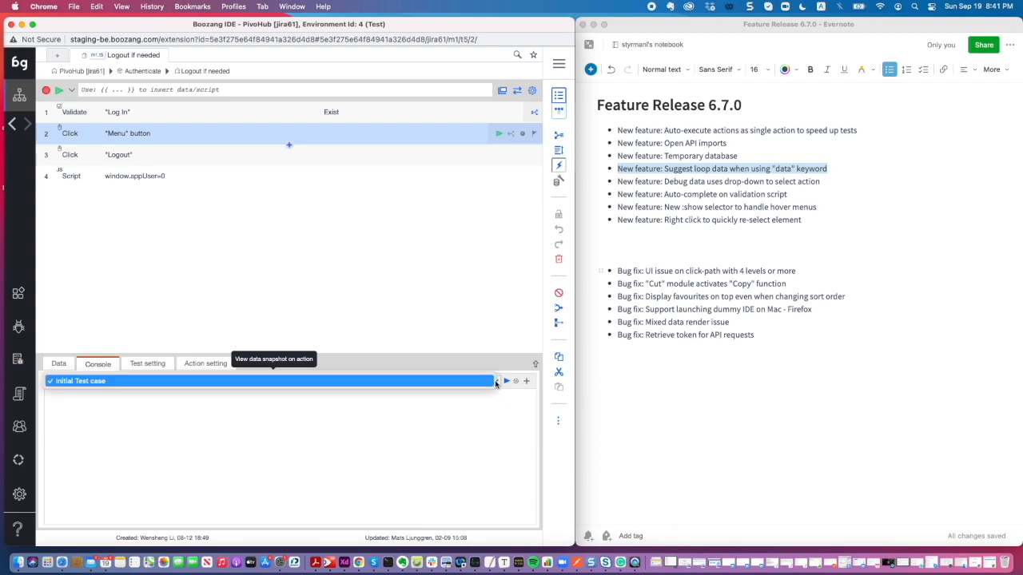
left_click(373, 378)
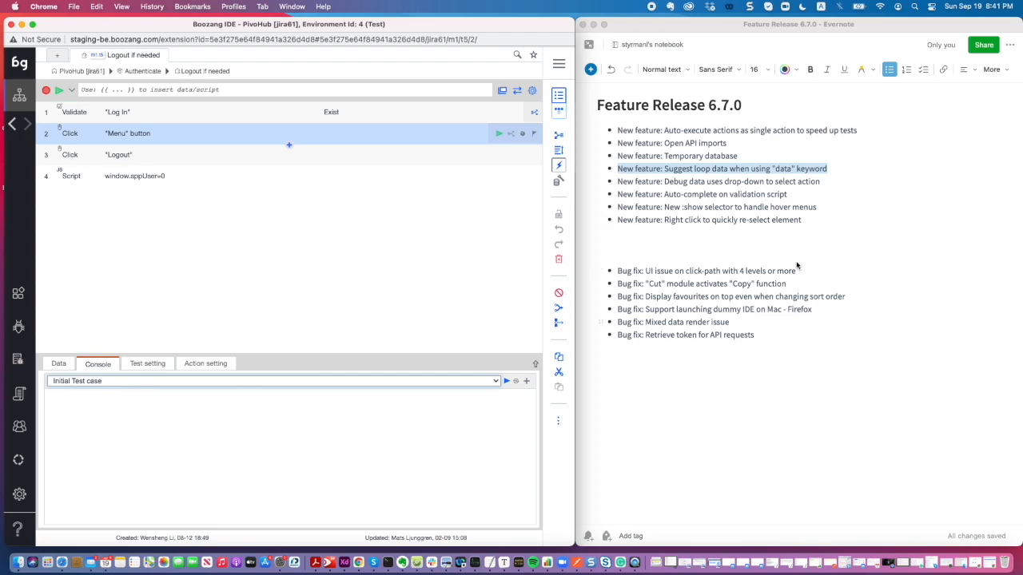
Step: Highlight the "Auto-complete on validation script" feature in the Evernote release notes, followed by the word "show" in the hover menu feature
triple_click(685, 194)
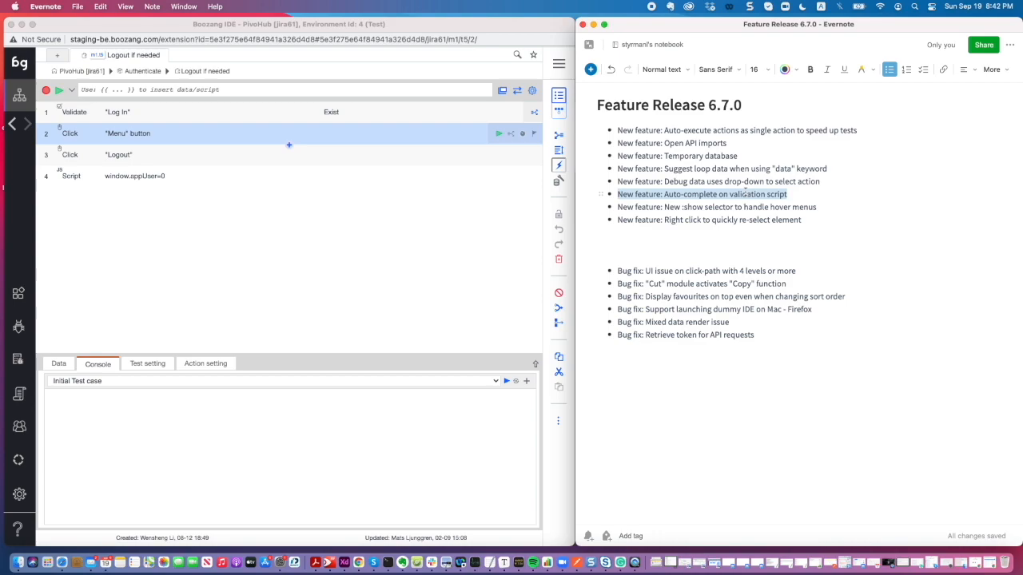
left_click(678, 210)
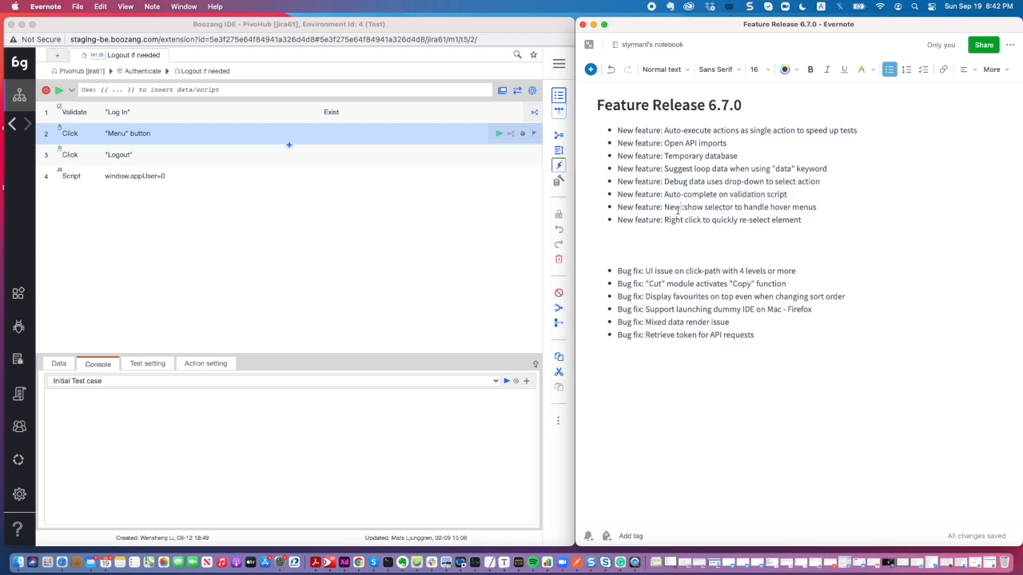
left_click_drag(704, 207, 685, 207)
Step: Return to the Boozang IDE and inspect the element path in the "Menu" button click action's main settings
left_click(151, 363)
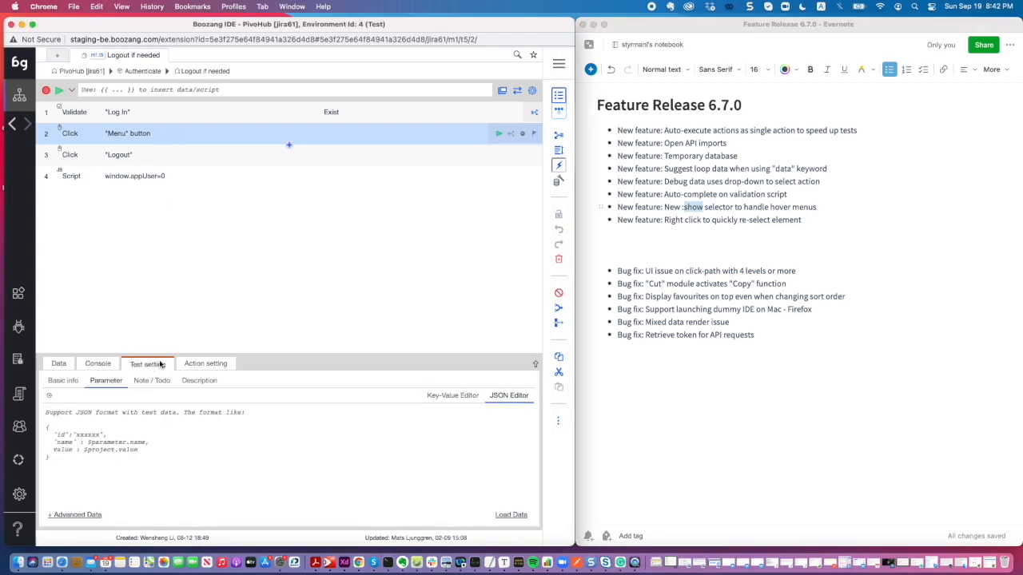
left_click(63, 381)
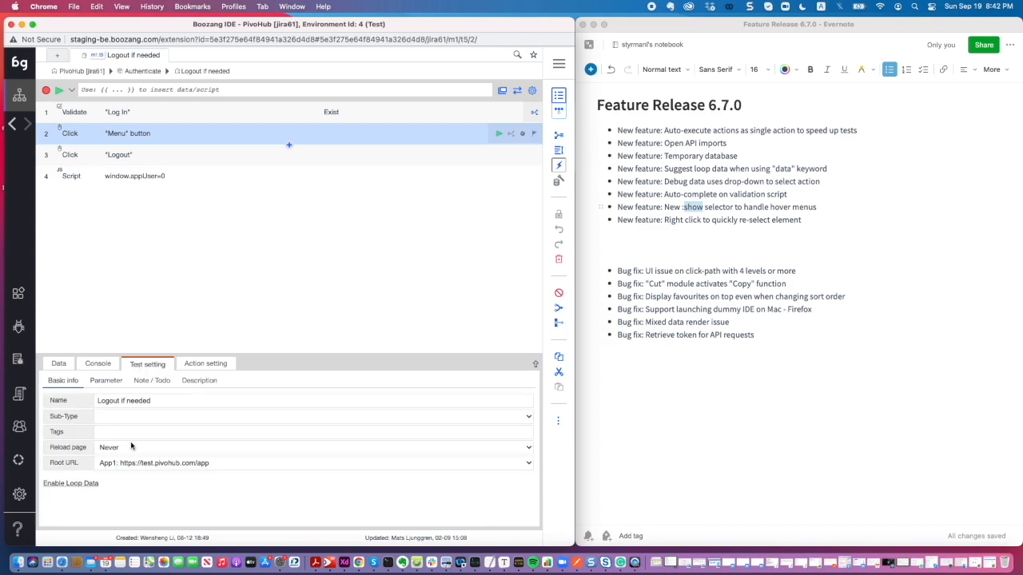
left_click(197, 366)
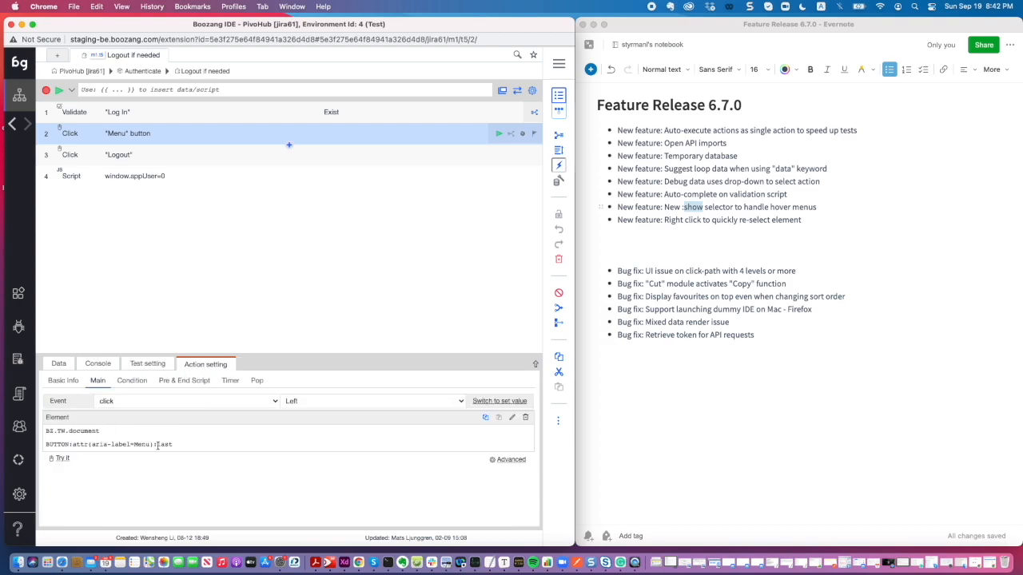
left_click(203, 444)
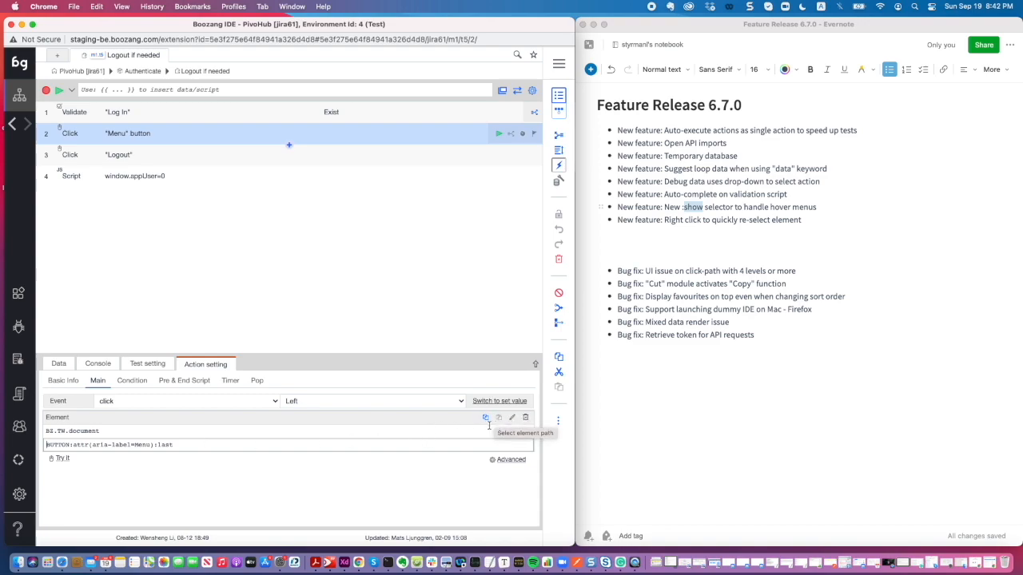
Step: Start a quick element re-selection for the "Menu" button action, and minimise the PivoHub application window without picking an element
right_click(147, 136)
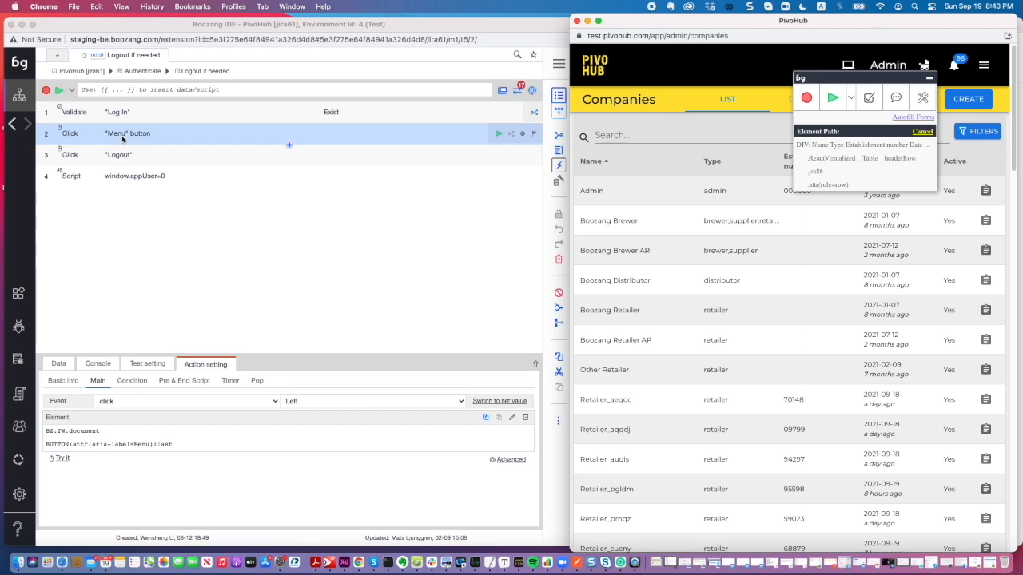
left_click(587, 20)
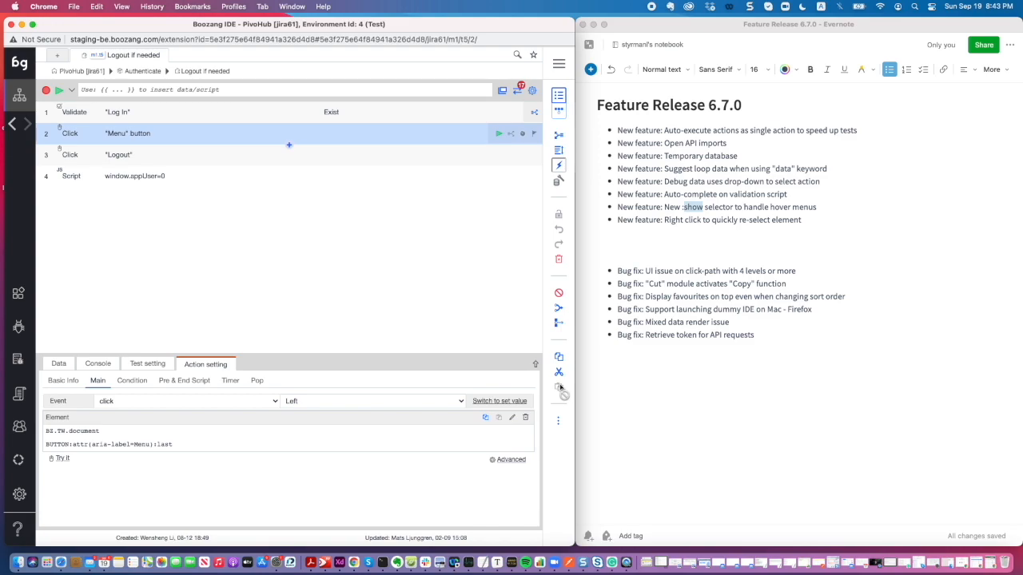
Step: Return to the PivoHub project's module list and mark the Scenarios module as a favourite
left_click(62, 71)
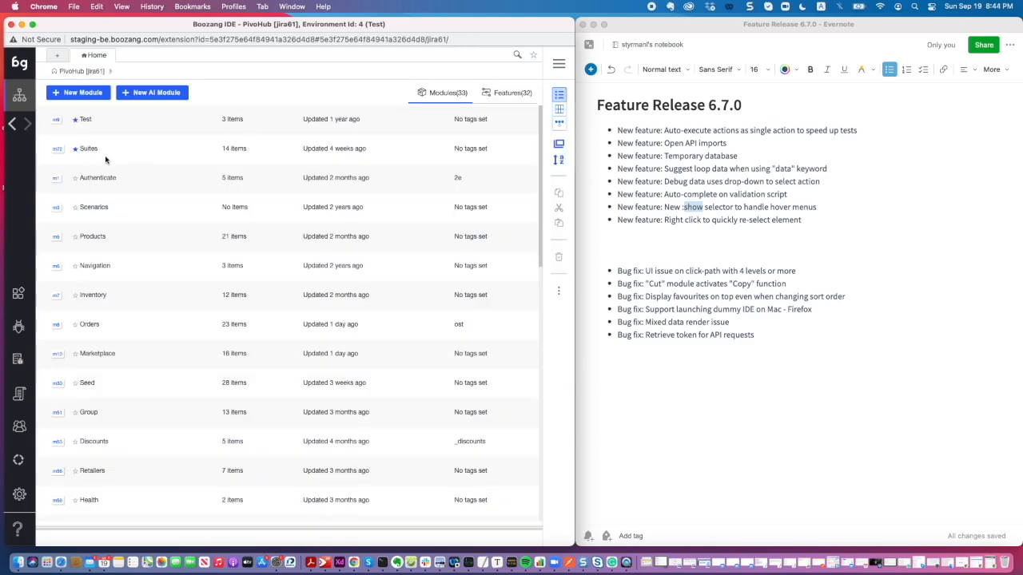
left_click(75, 208)
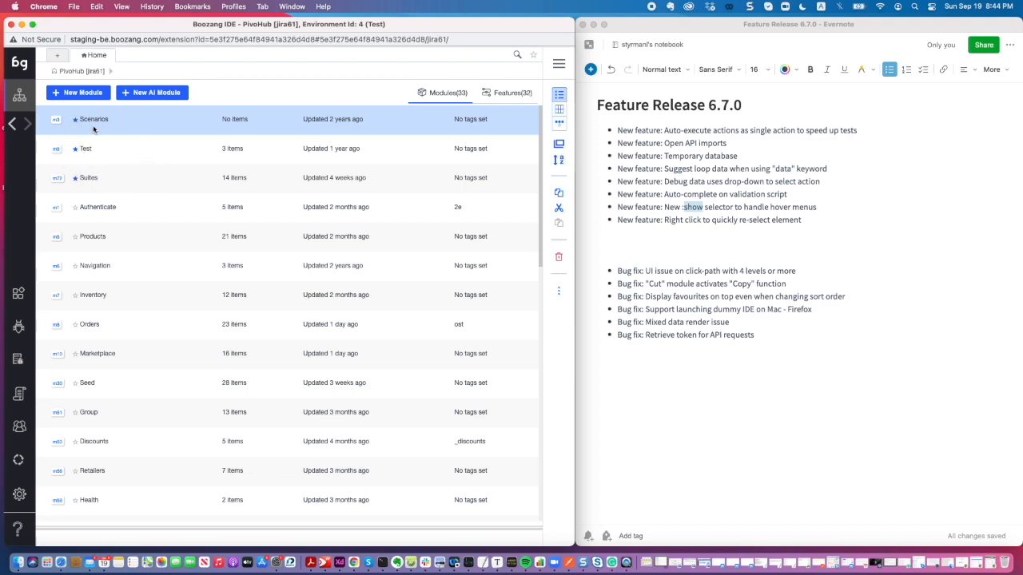
Step: Sort the module list by Name (a-z) and switch the order back to ID (ascending)
left_click(558, 159)
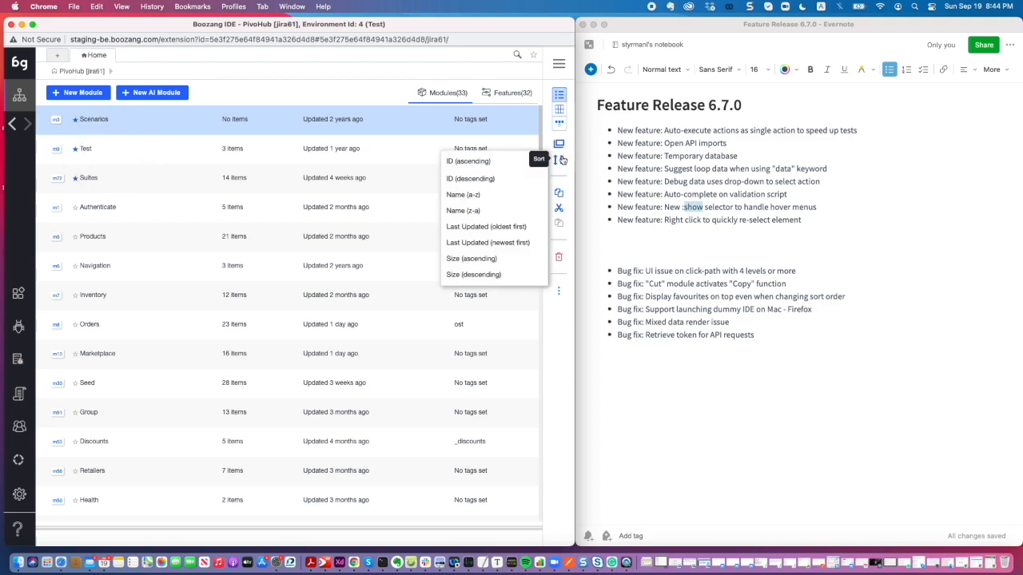
left_click(494, 194)
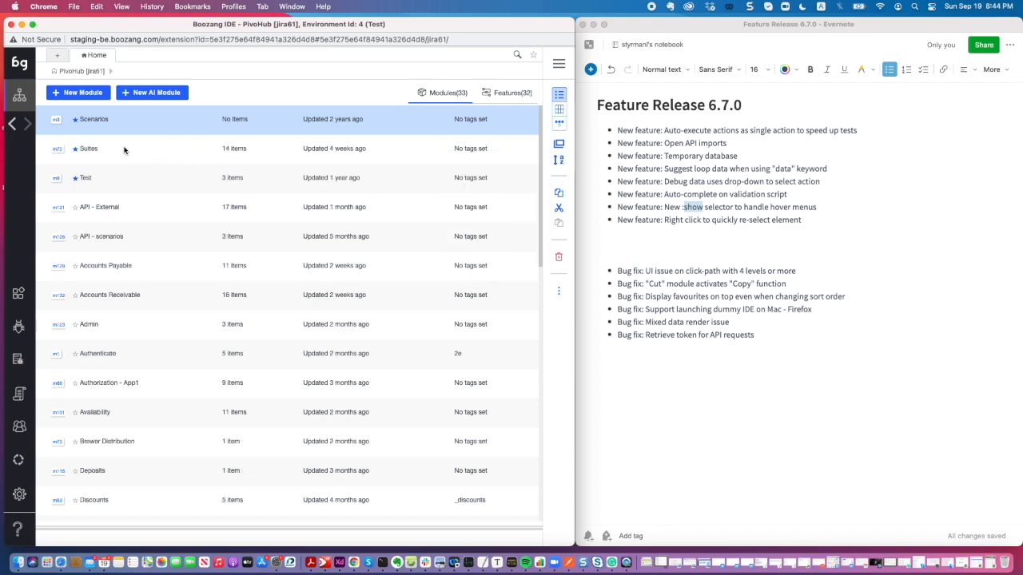
left_click(560, 160)
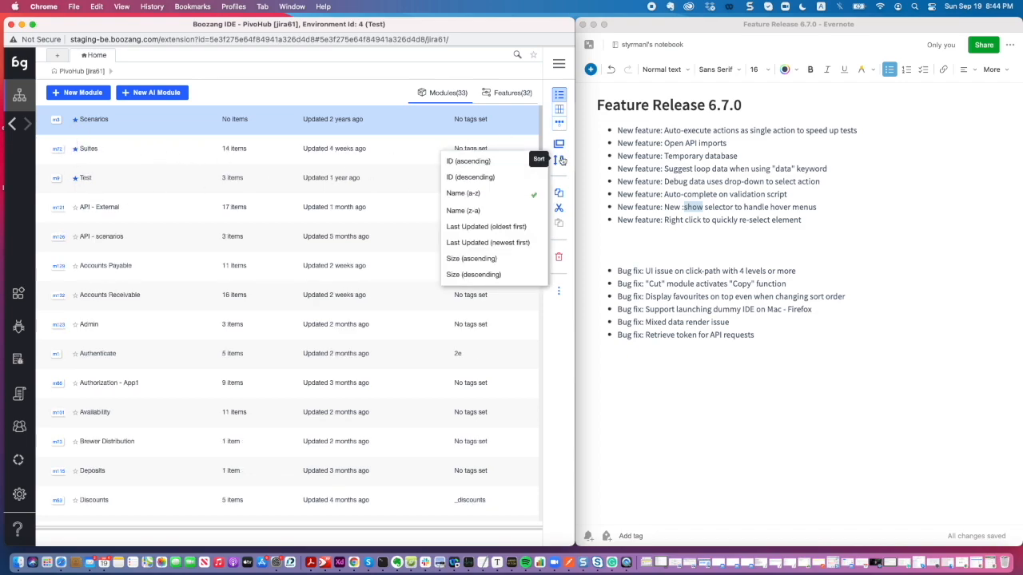
left_click(476, 162)
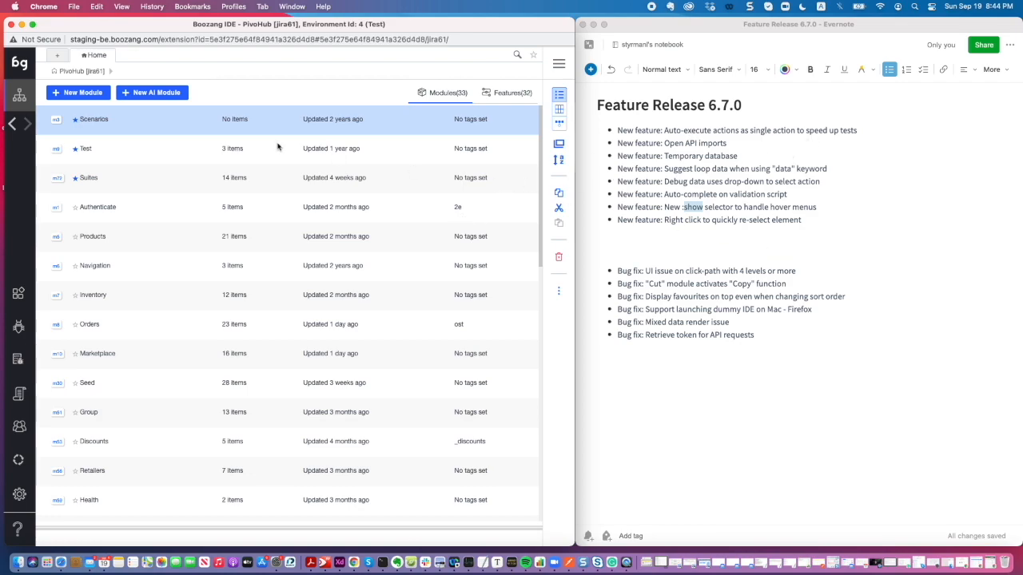
Step: Copy the Test module and try pasting its JSON below the last bug fix in the Evernote release notes, undoing the paste
left_click(134, 152)
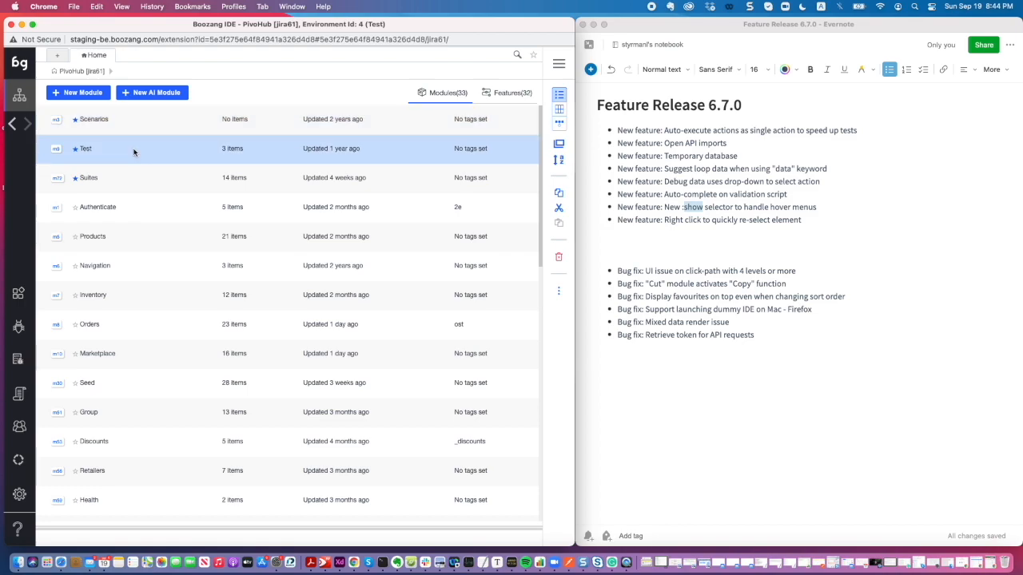
left_click(560, 194)
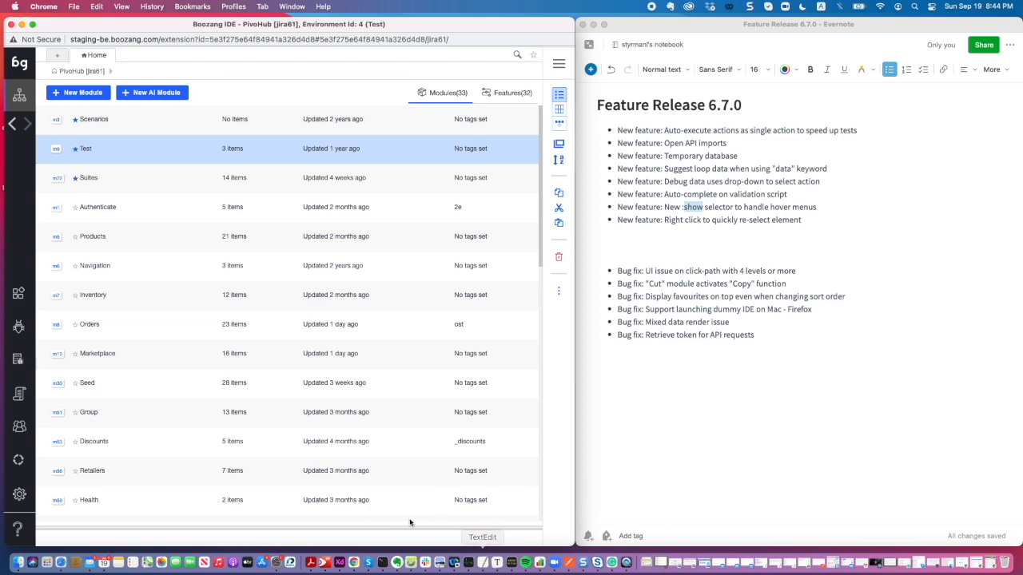
left_click(780, 340)
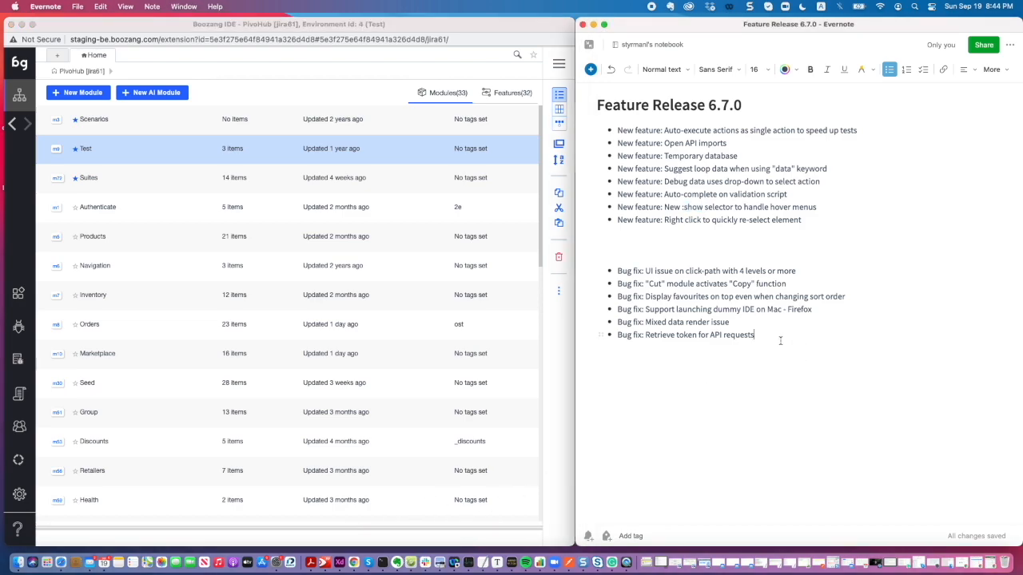
key("Return")
key("Return")
key("super+v")
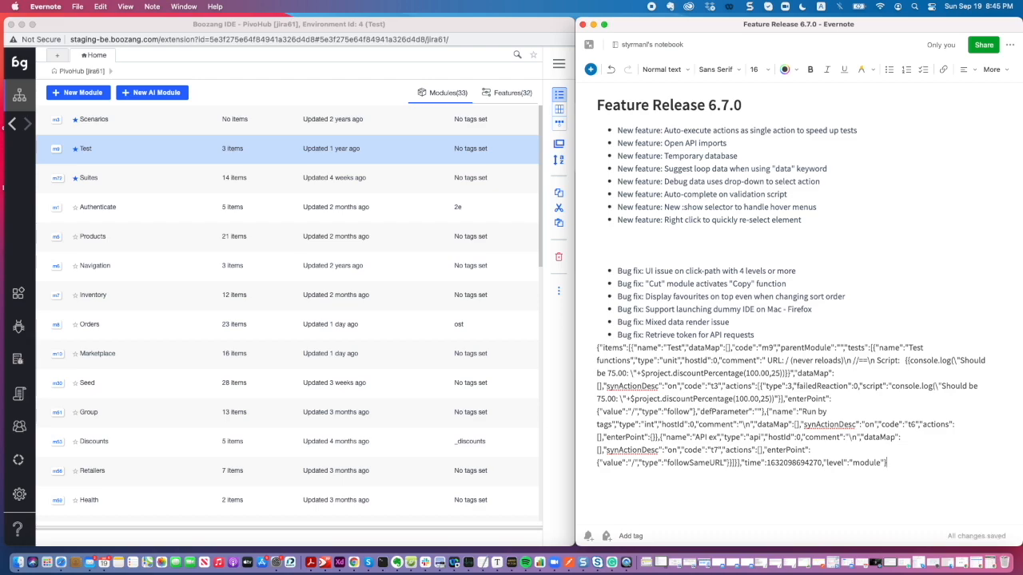
key("super+z")
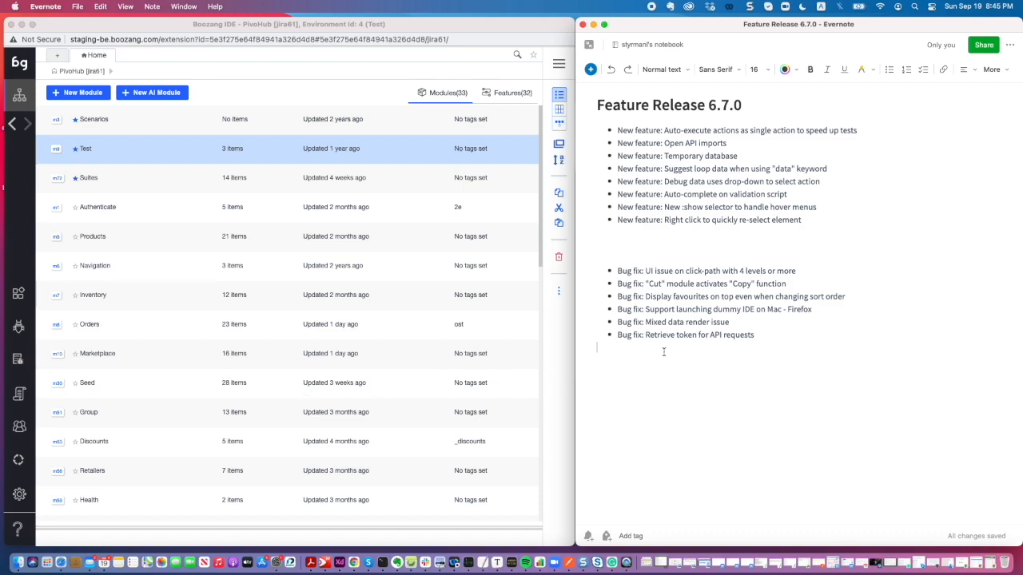
Step: Highlight the "Retrieve token for API requests" bug fix in the release notes
double_click(649, 322)
triple_click(654, 337)
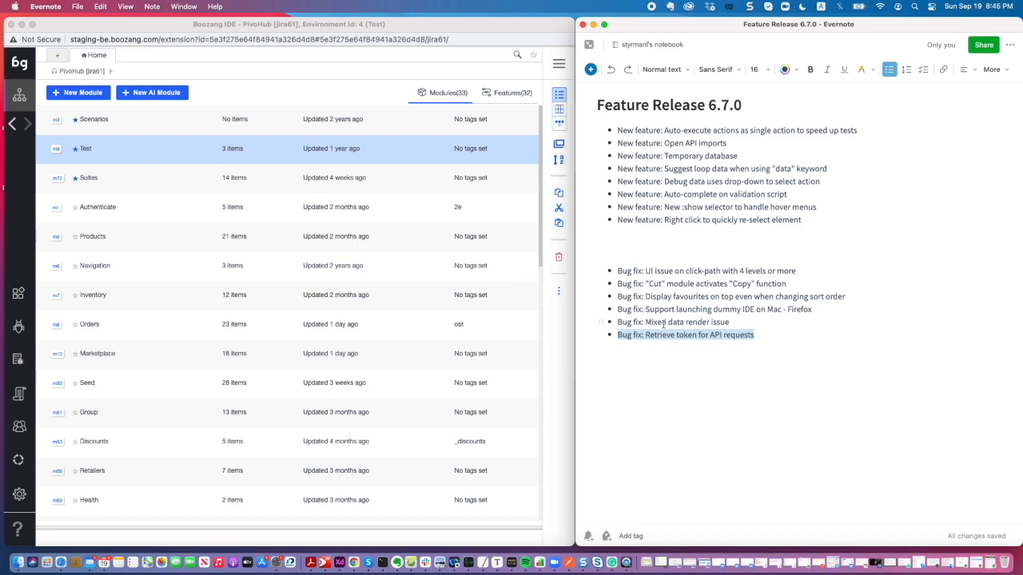
Step: Open the PivoHub application window from the Boozang IDE and close it again
left_click(558, 143)
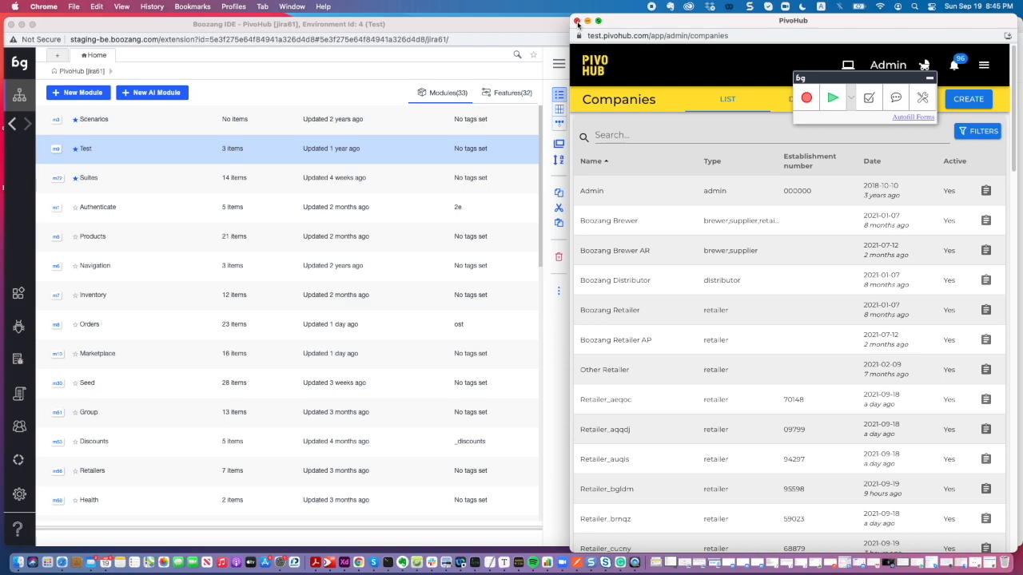
left_click(577, 22)
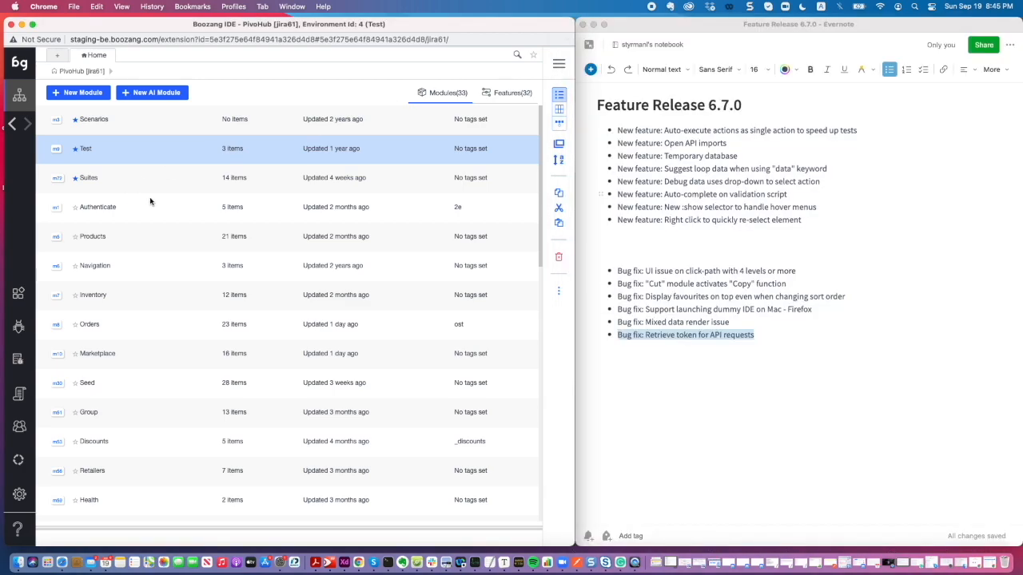